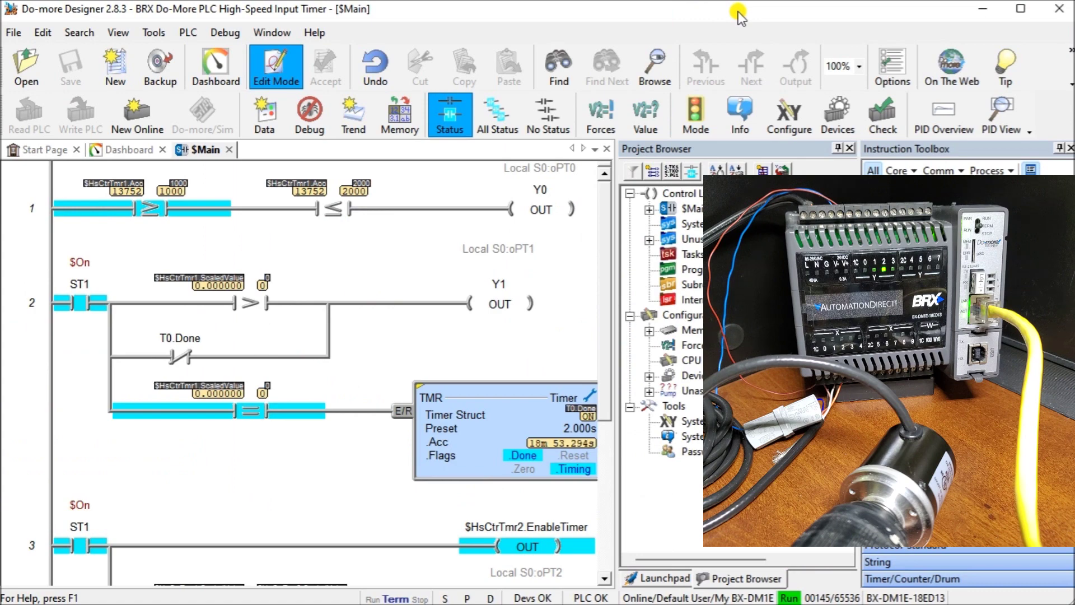
Step: Dock the Project Browser on the left and select System Configuration in its Tools tree
left_click_drag(660, 148, 24, 365)
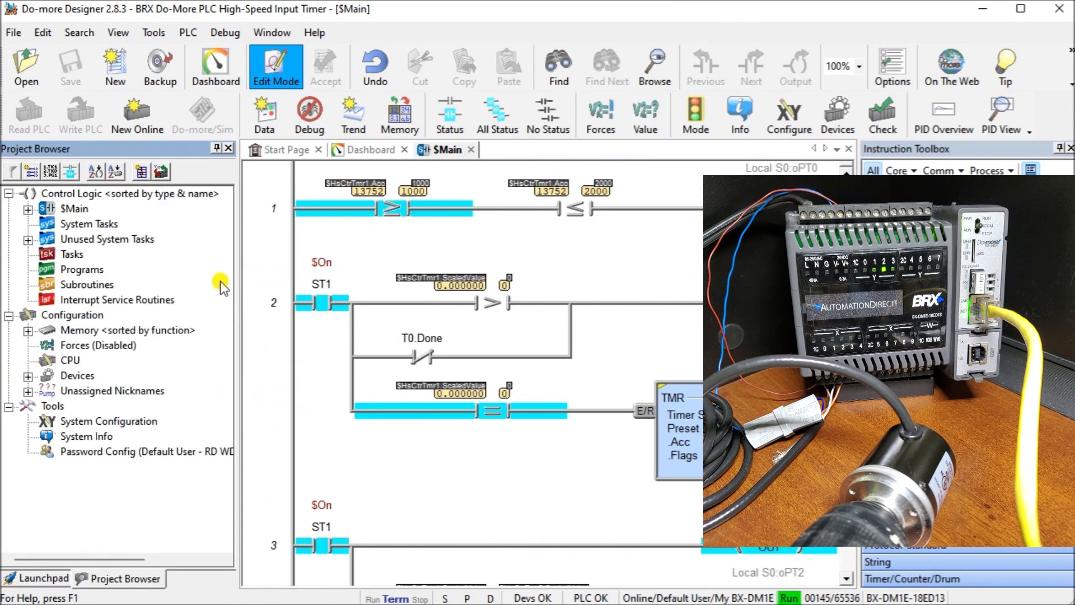
left_click(106, 424)
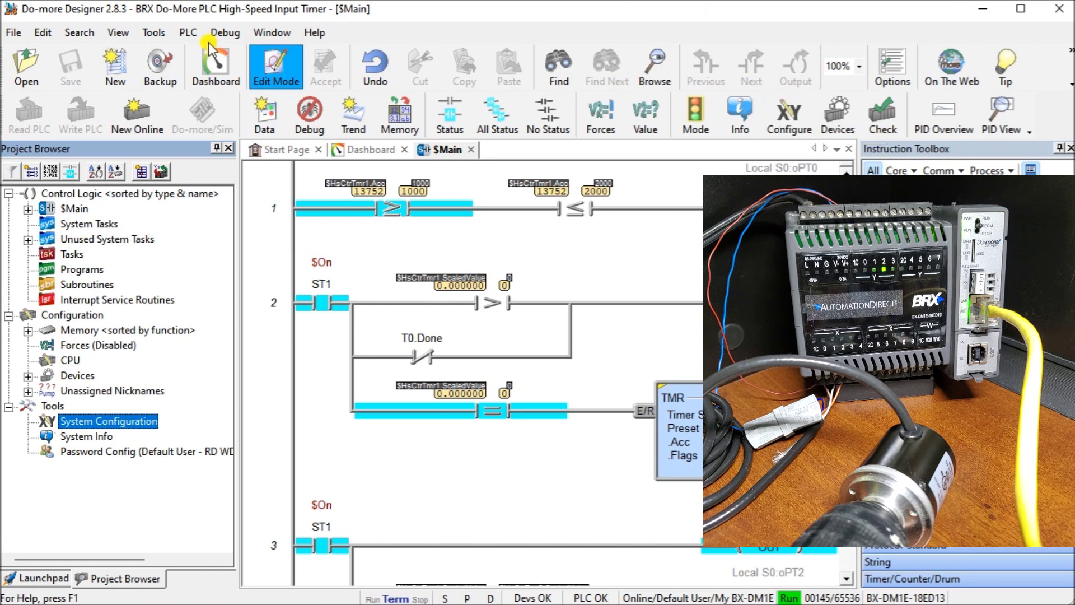
left_click(190, 33)
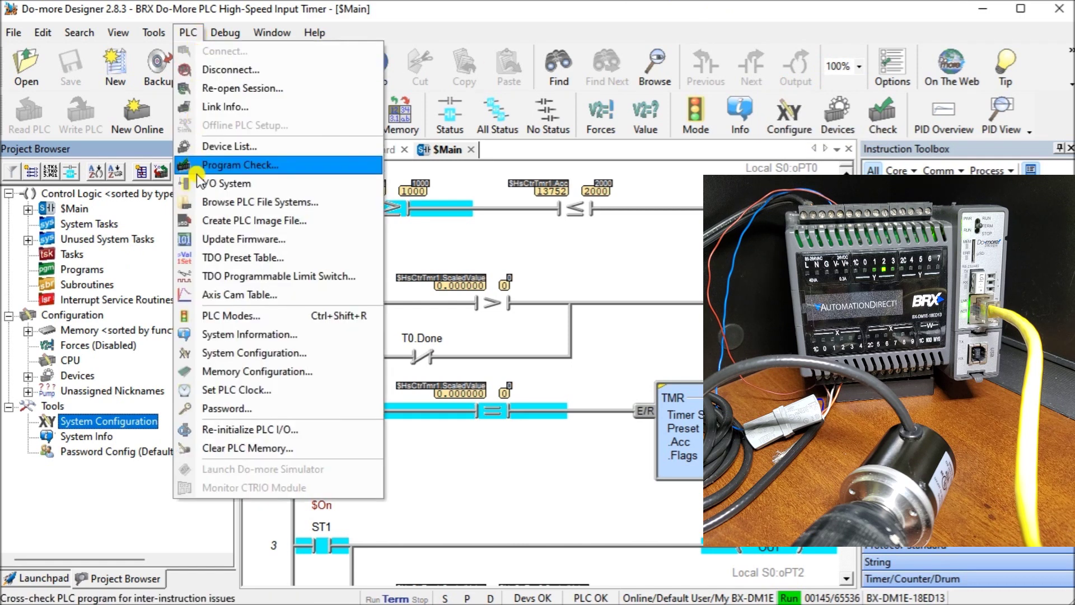
Step: Open System Configuration, select BRX Local I/O, and bring up the High Speed I/O setup
left_click(218, 353)
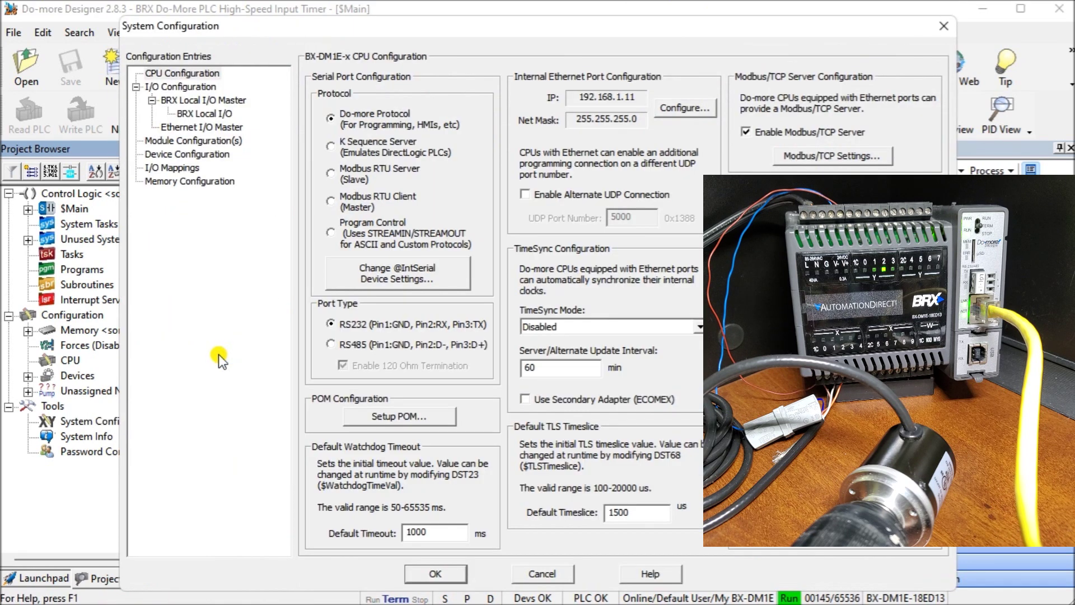
left_click_drag(425, 32, 305, 37)
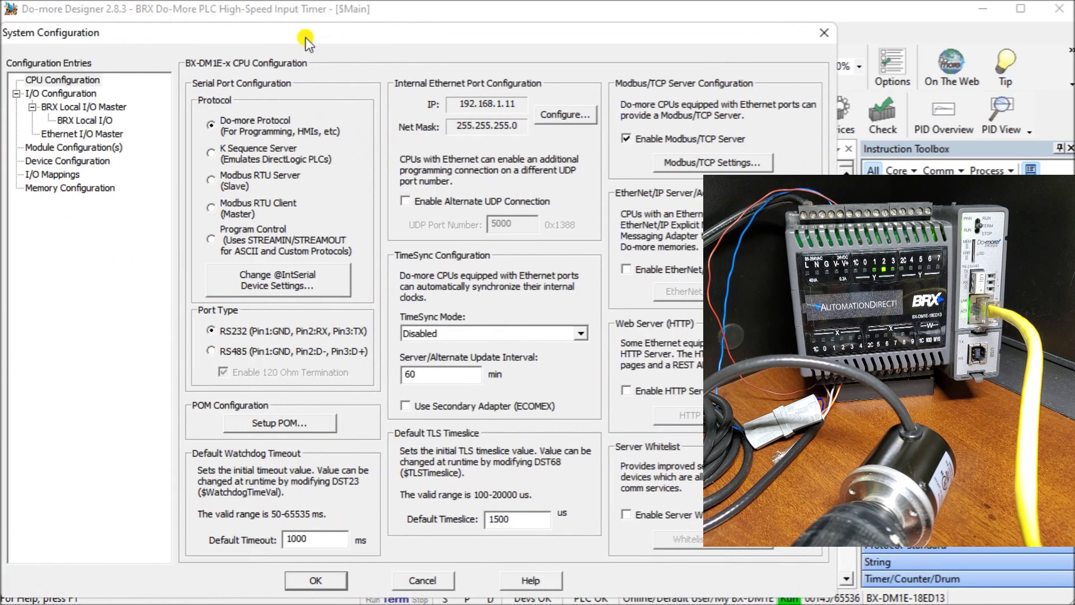
left_click(79, 121)
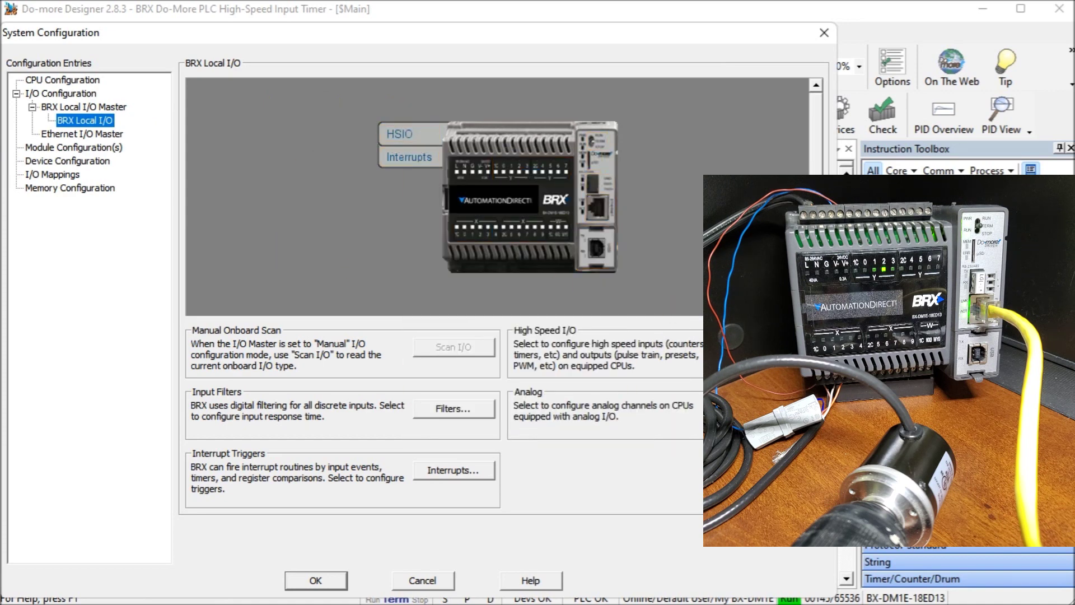
left_click(775, 347)
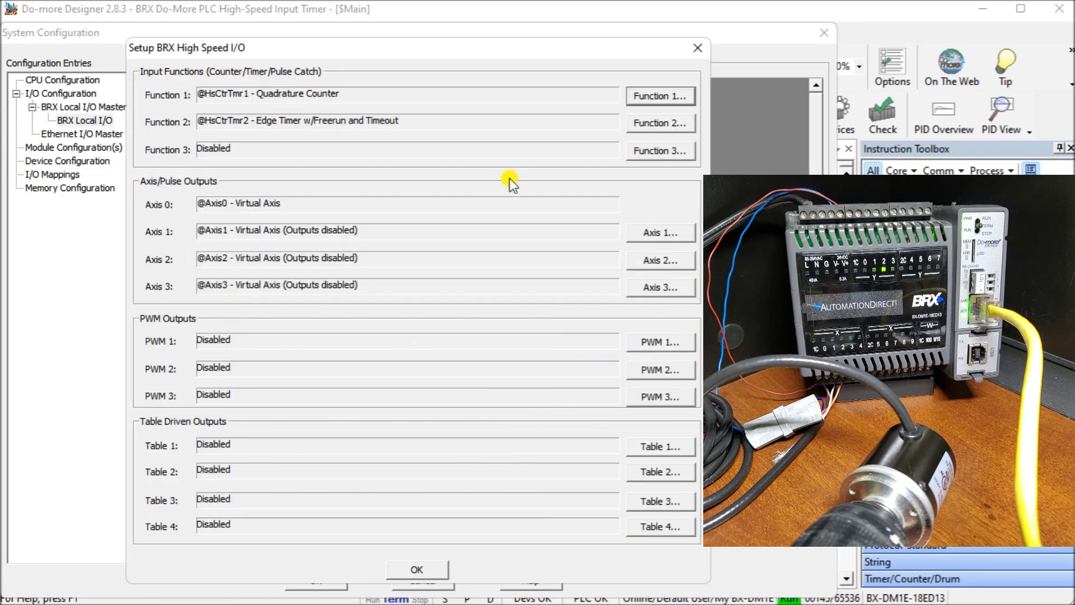
Step: Open HsCtrTmr2's input function settings and keep HS Input 0 (X0) as the timed input
left_click_drag(398, 48, 277, 49)
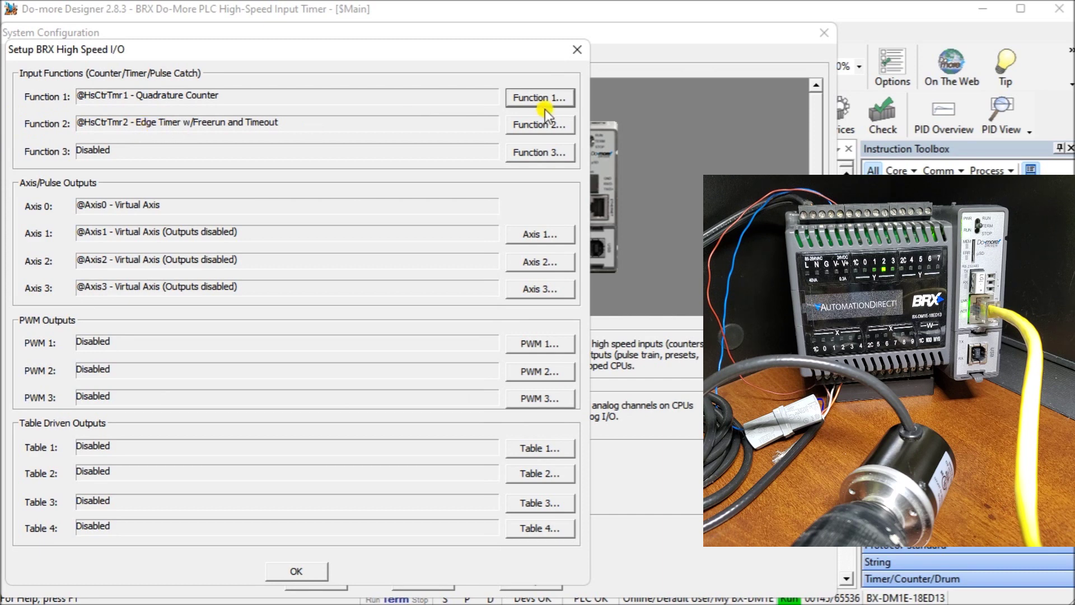
left_click(540, 125)
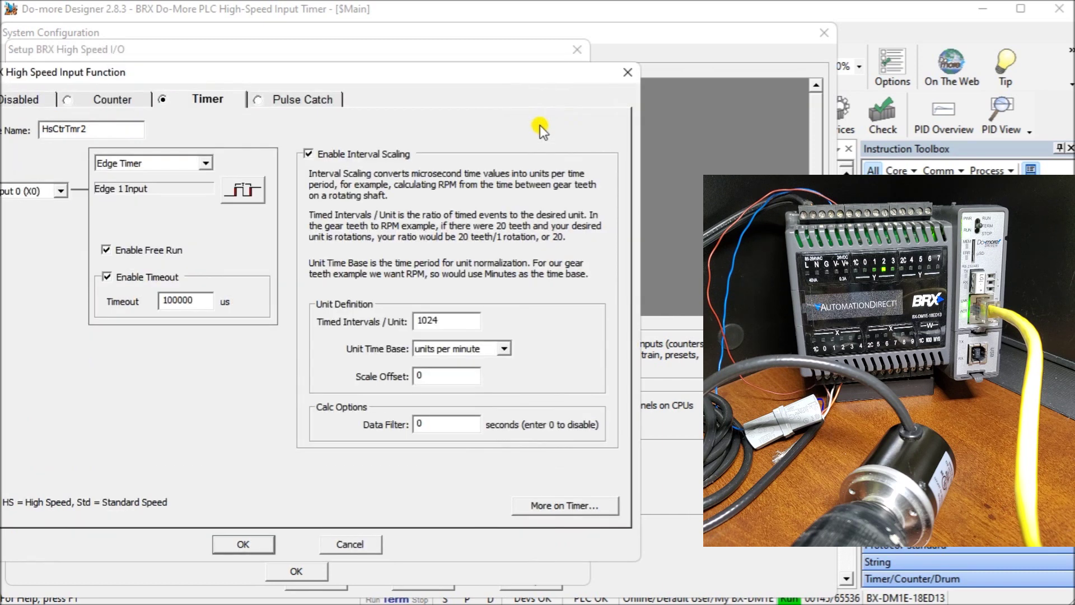
left_click_drag(246, 75, 315, 90)
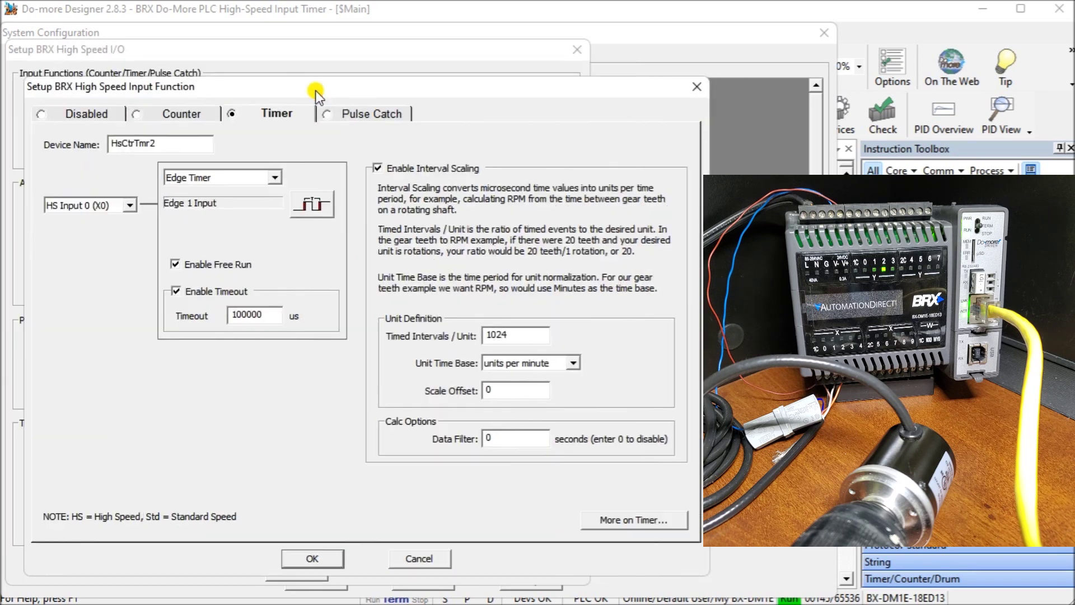
left_click(299, 206)
left_click(133, 205)
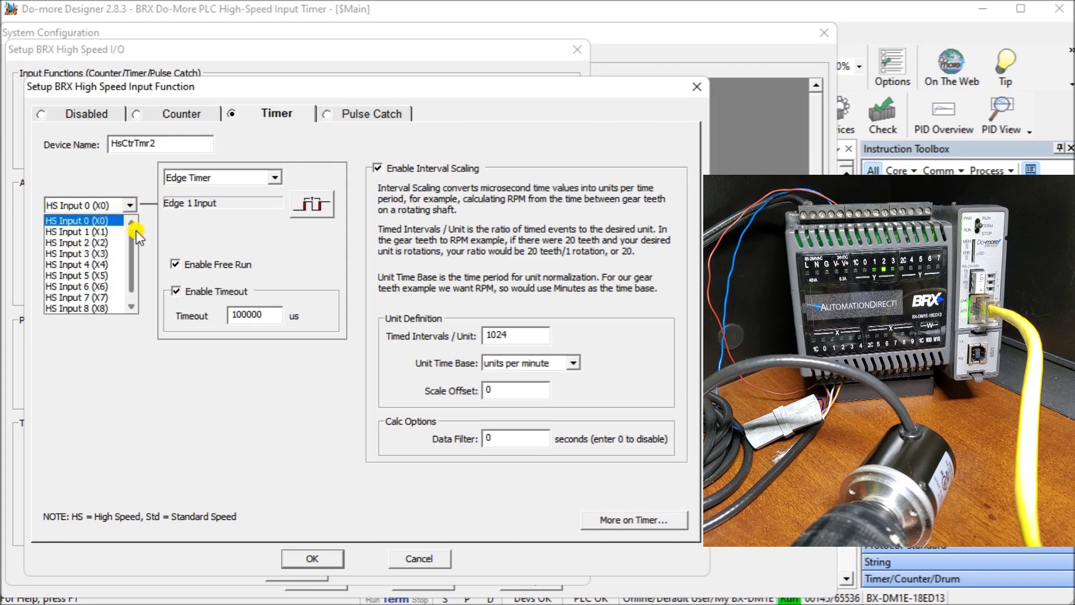
left_click(90, 219)
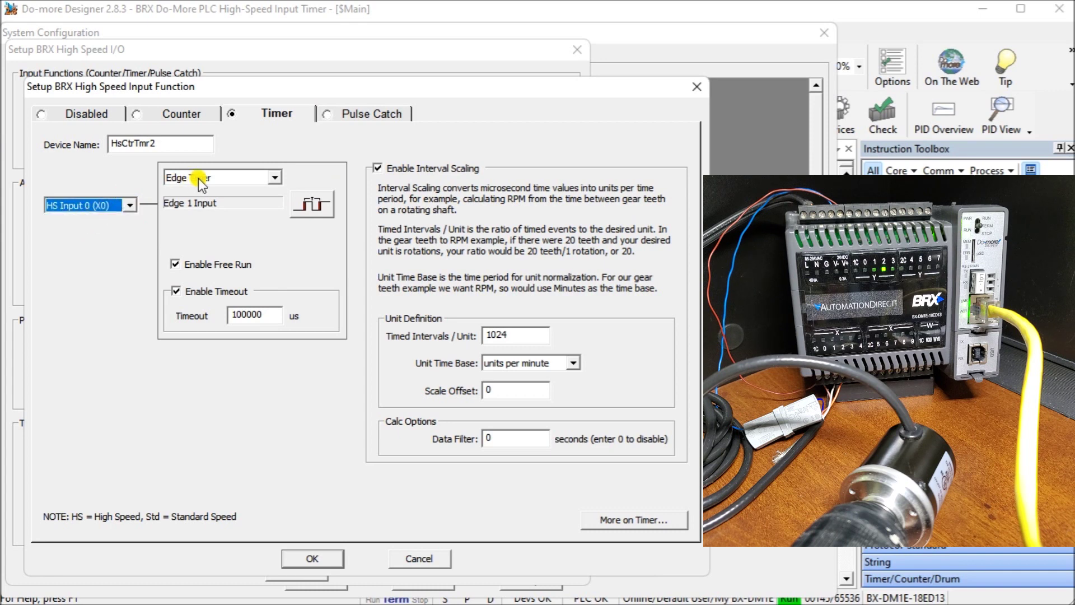
Step: Switch the timer mode to Dual Edge Timer, then back to single Edge Timer
left_click(214, 178)
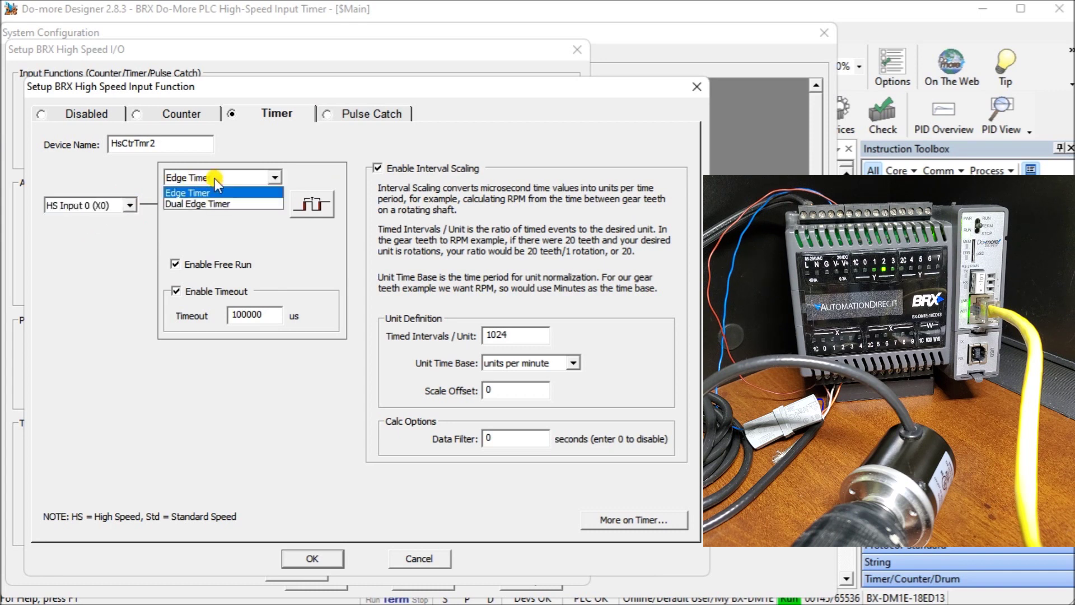
left_click(210, 205)
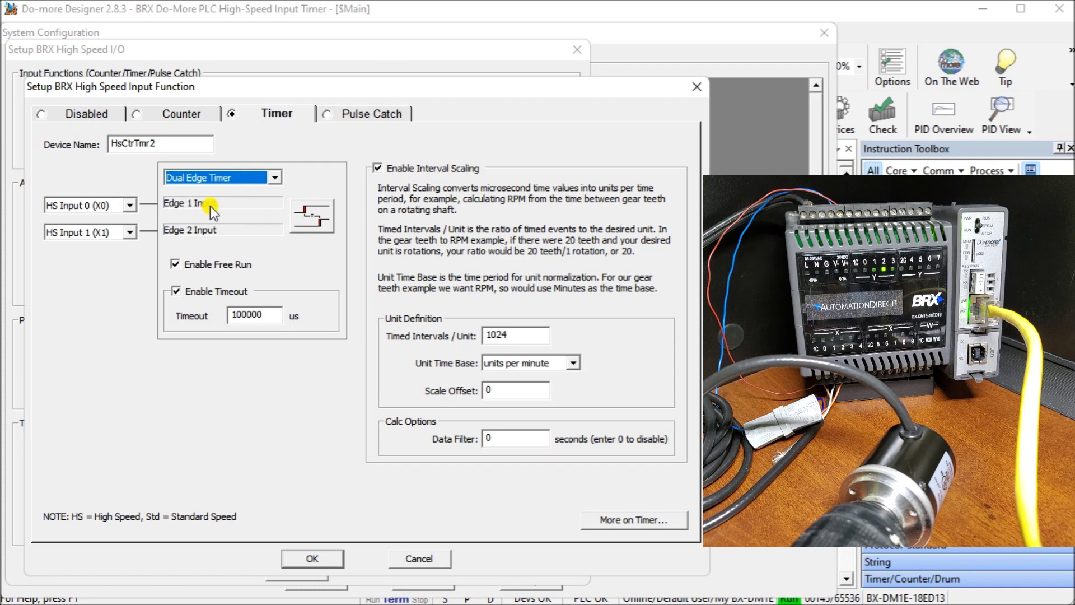
left_click(217, 180)
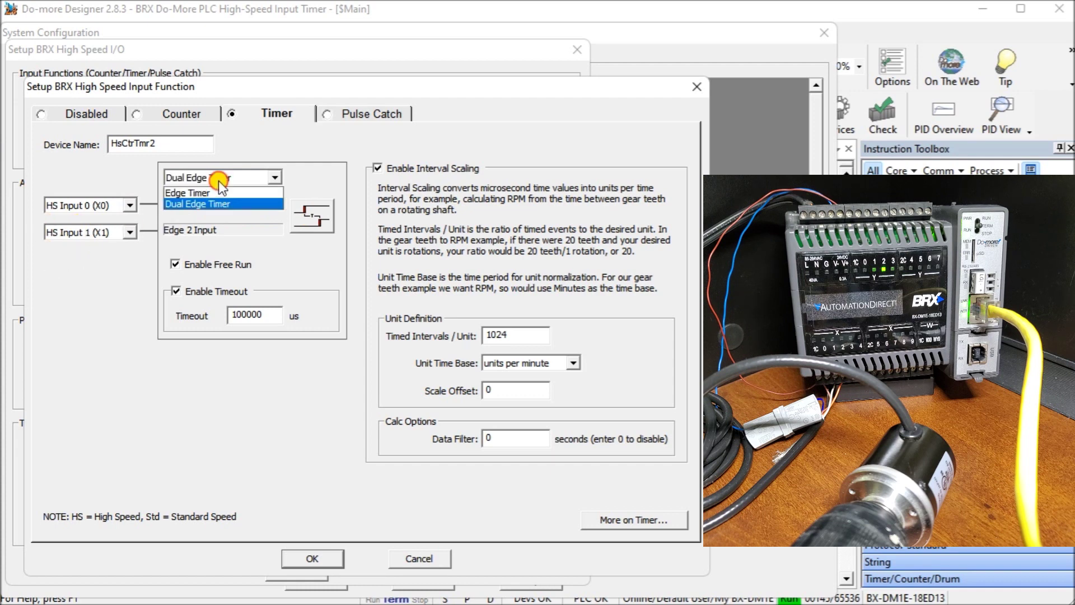
left_click(214, 191)
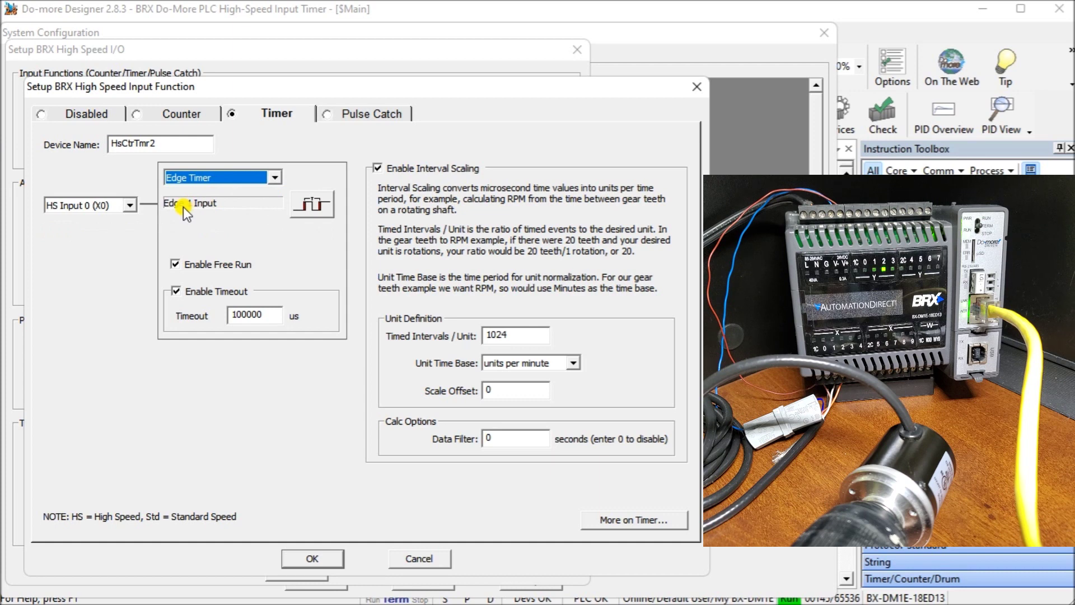
Step: Toggle Edge 1 polarity and edit a timer value, then cancel HsCtrTmr2's setup without saving
left_click(325, 210)
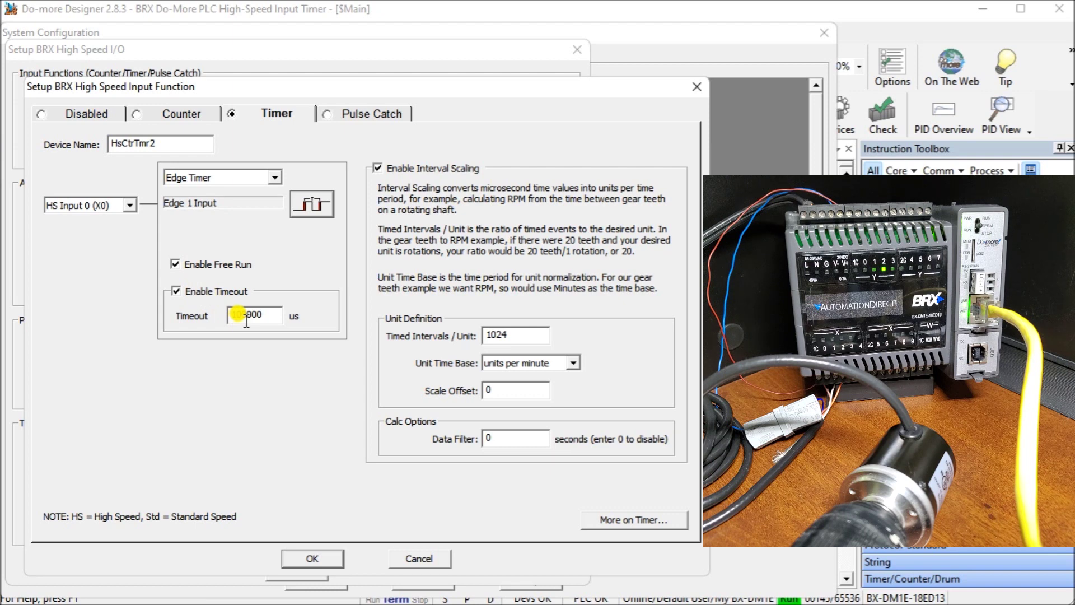
type("0")
left_click(407, 559)
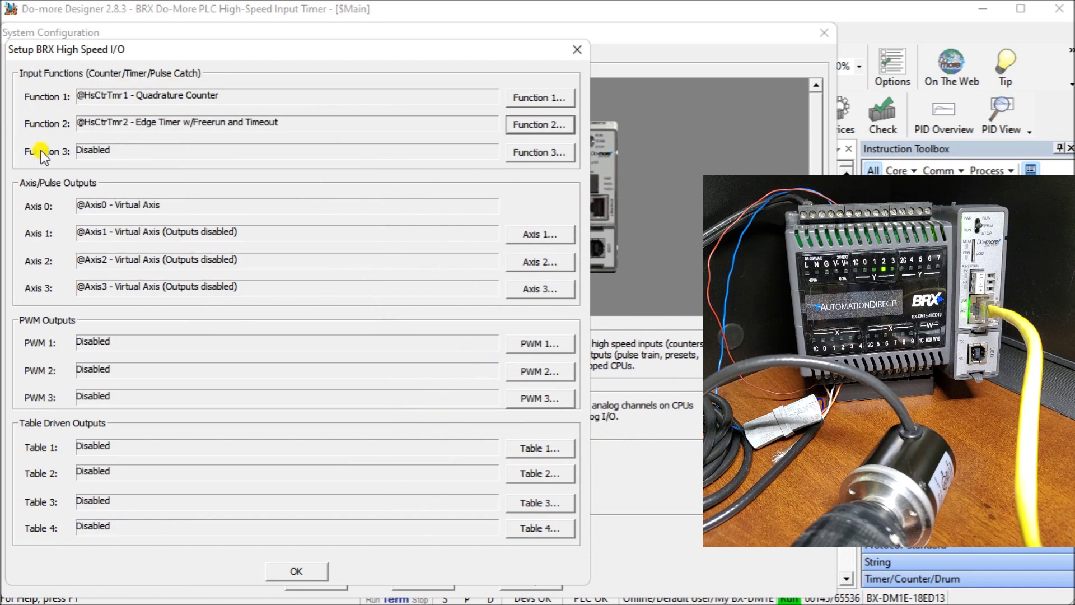
Step: Close High Speed I/O, review the discrete input filter response times, and cancel System Configuration
left_click(301, 572)
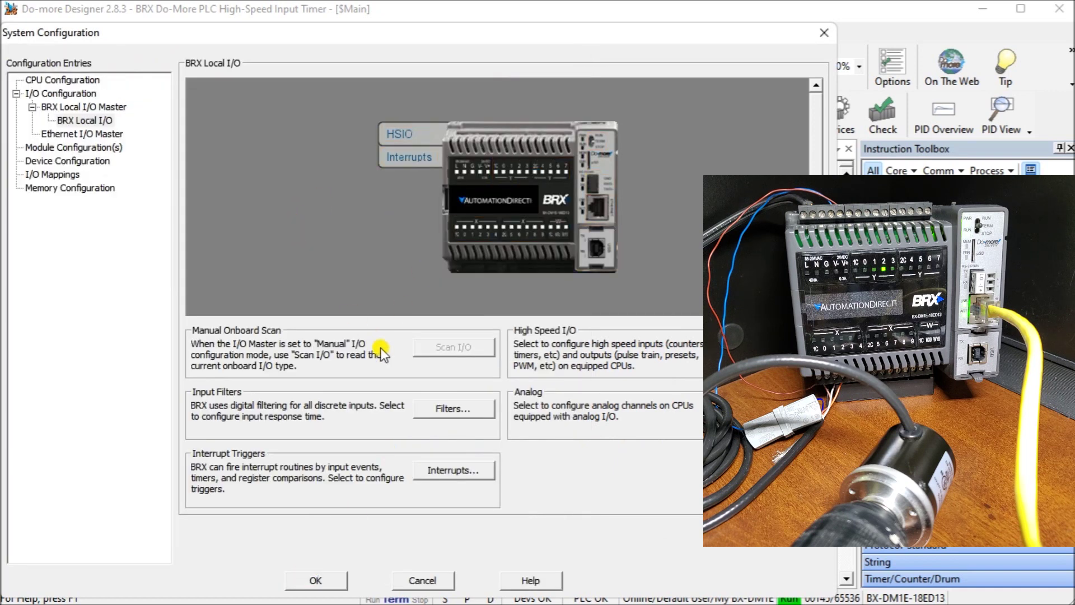
left_click(447, 411)
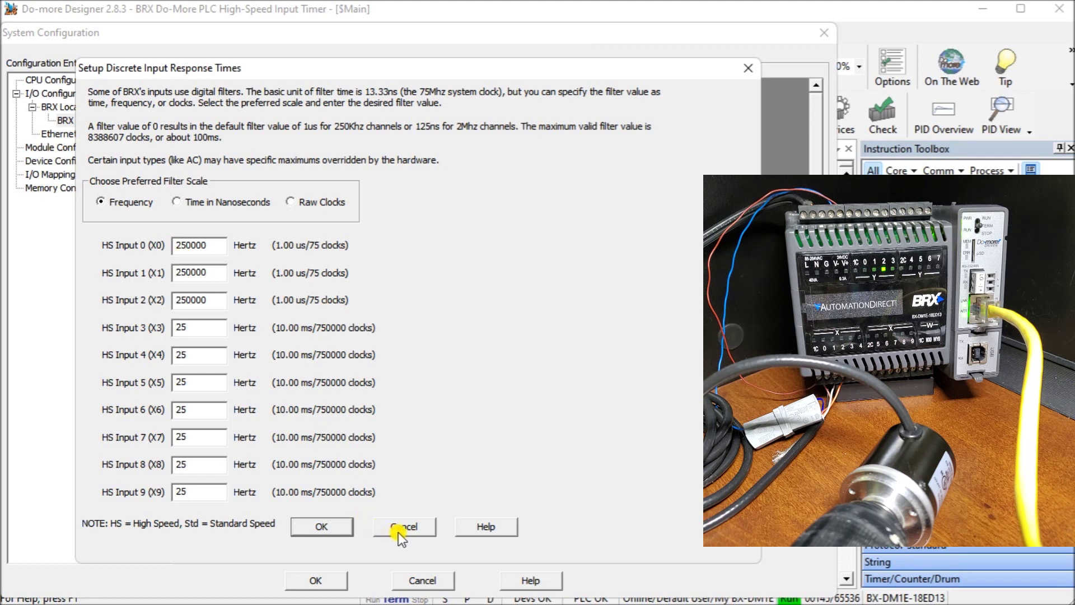
left_click(334, 530)
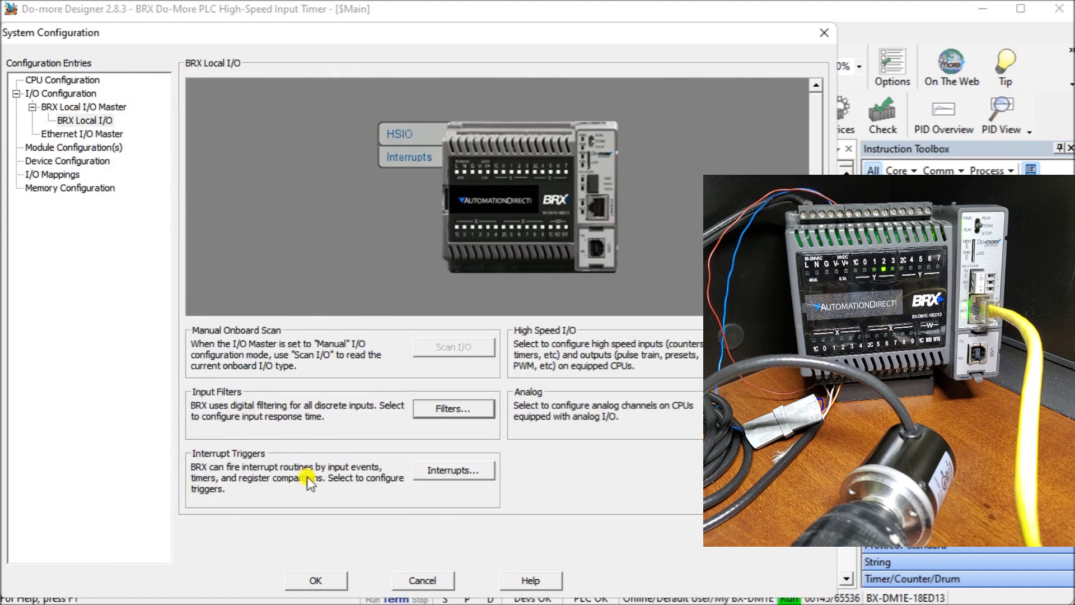
left_click(424, 580)
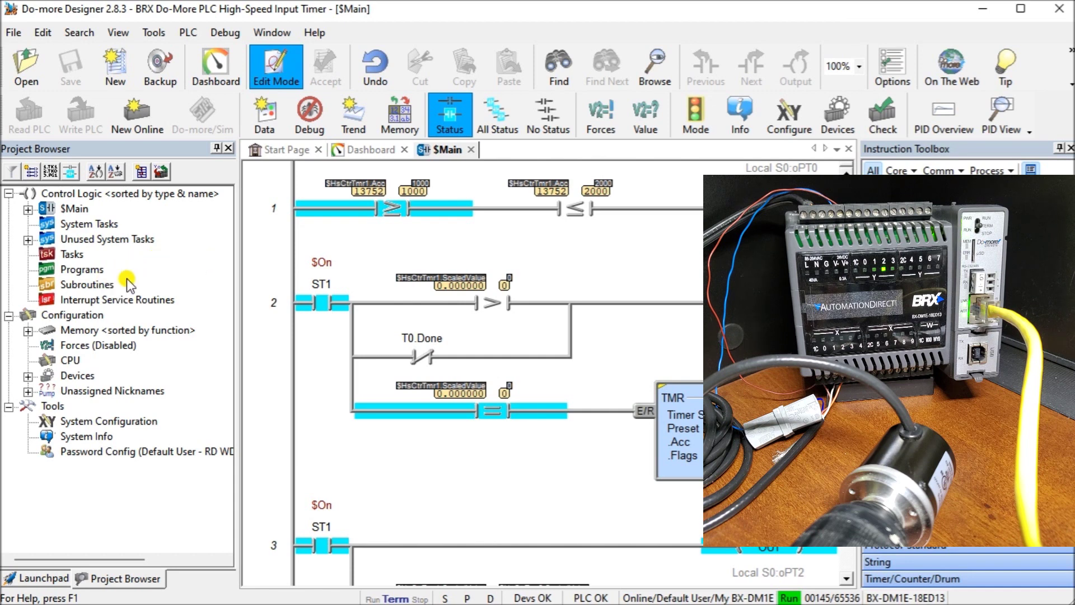
Step: Expand Memory > I/O > Specialty > $HsCtrTmr2, then dock the Project Browser right of the ladder
left_click(28, 330)
left_click(47, 330)
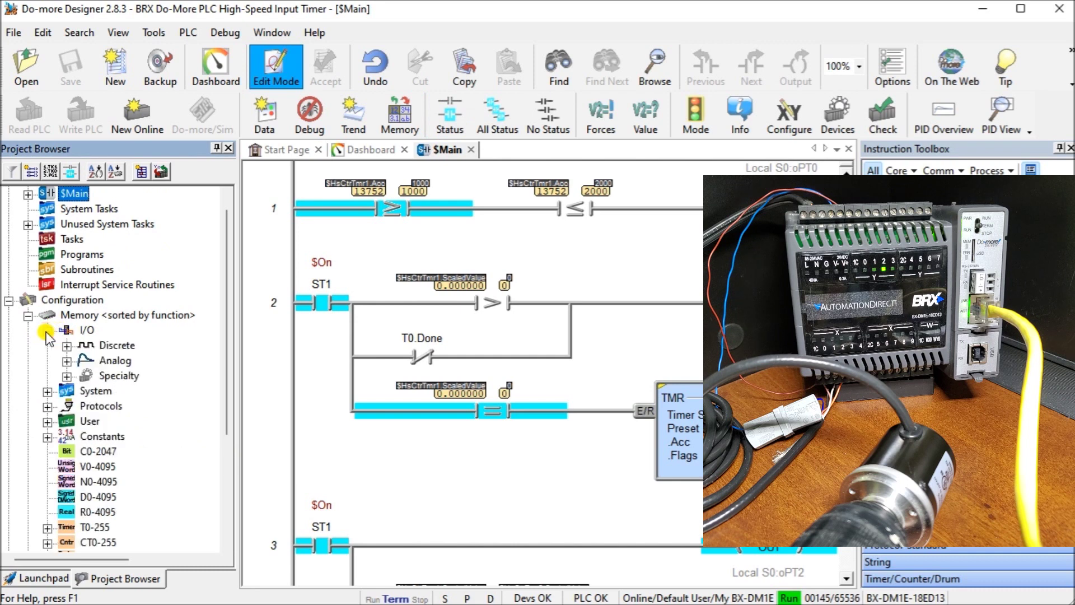
left_click(67, 376)
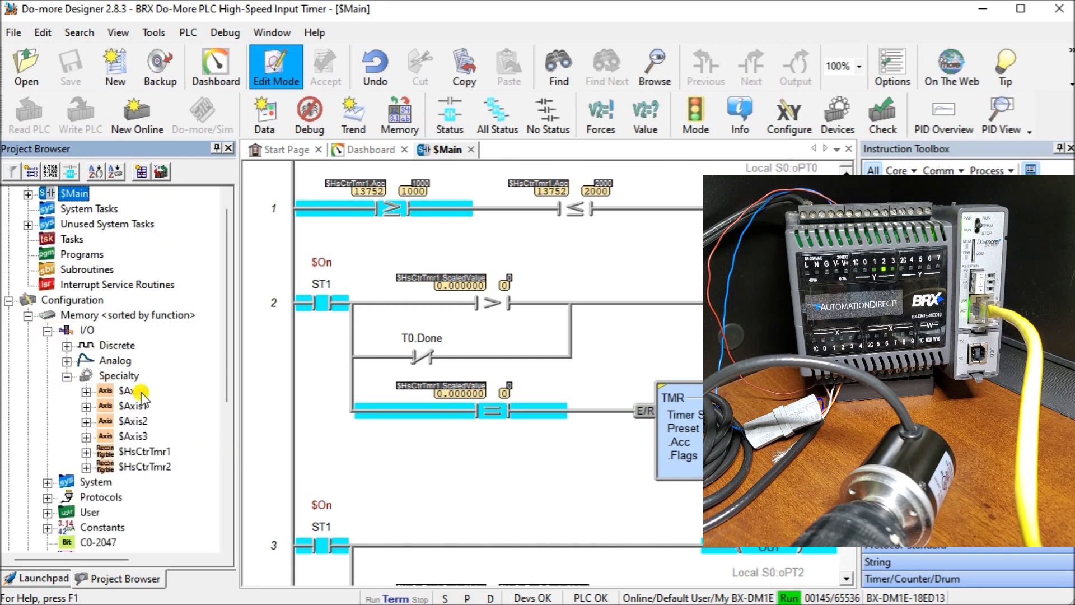
left_click(87, 467)
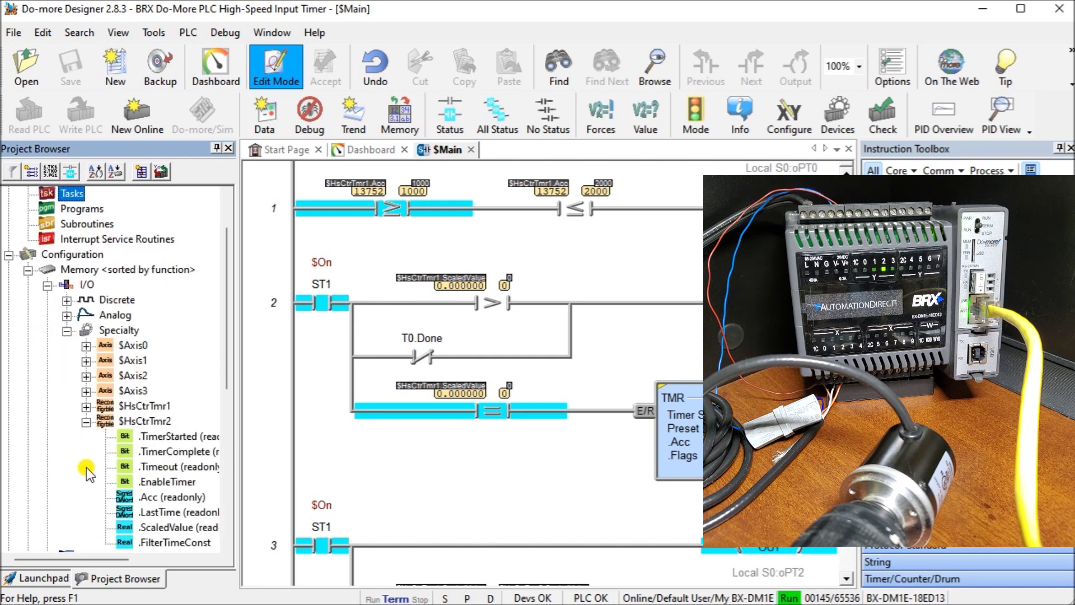
scroll(180, 384, "down", 3)
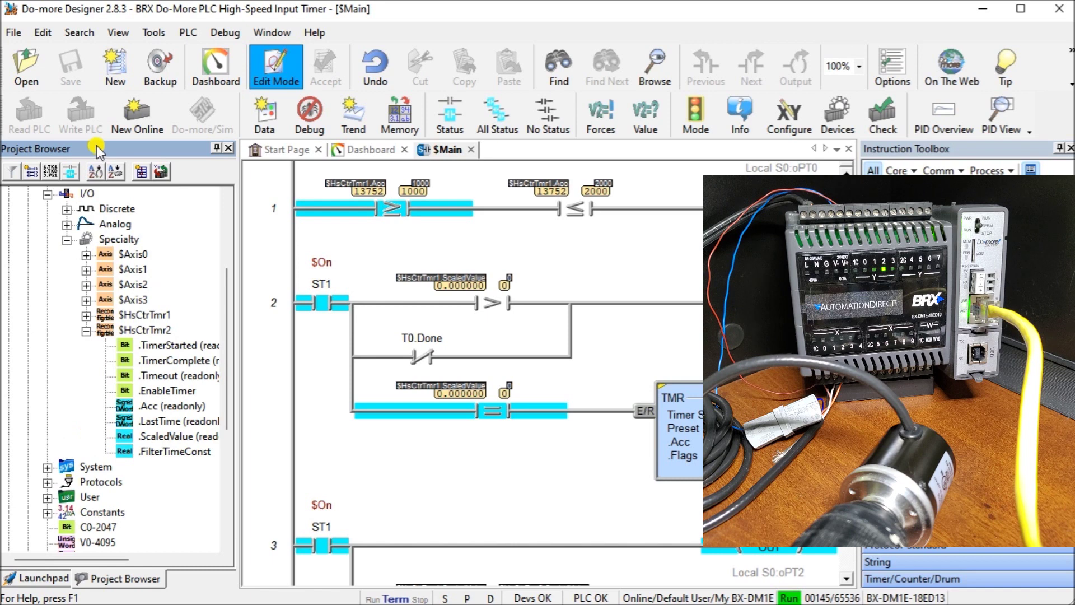
left_click_drag(98, 148, 1058, 364)
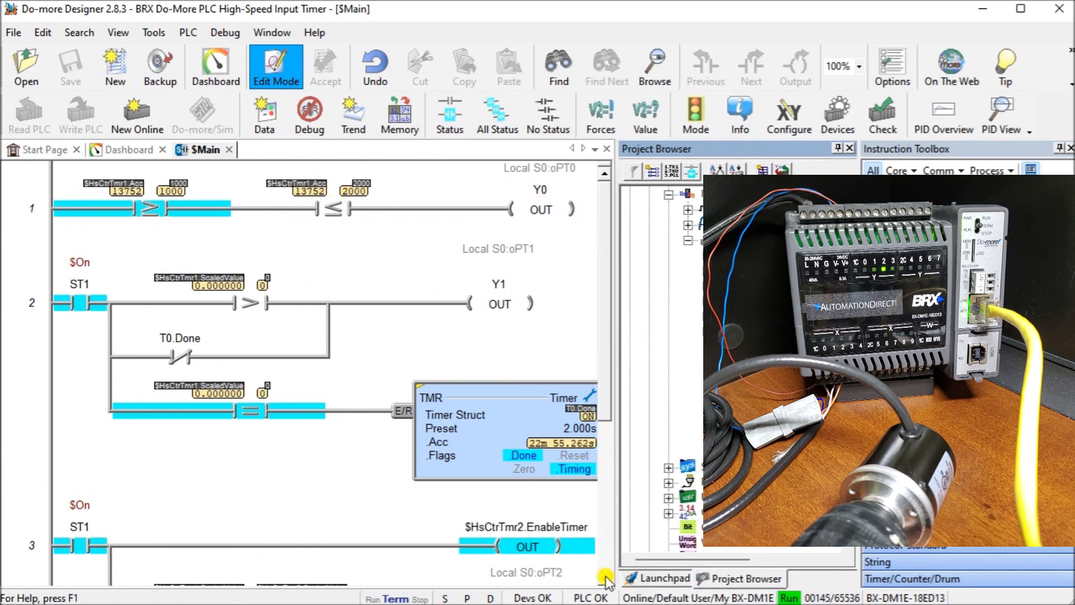
scroll(606, 582, "down", 3)
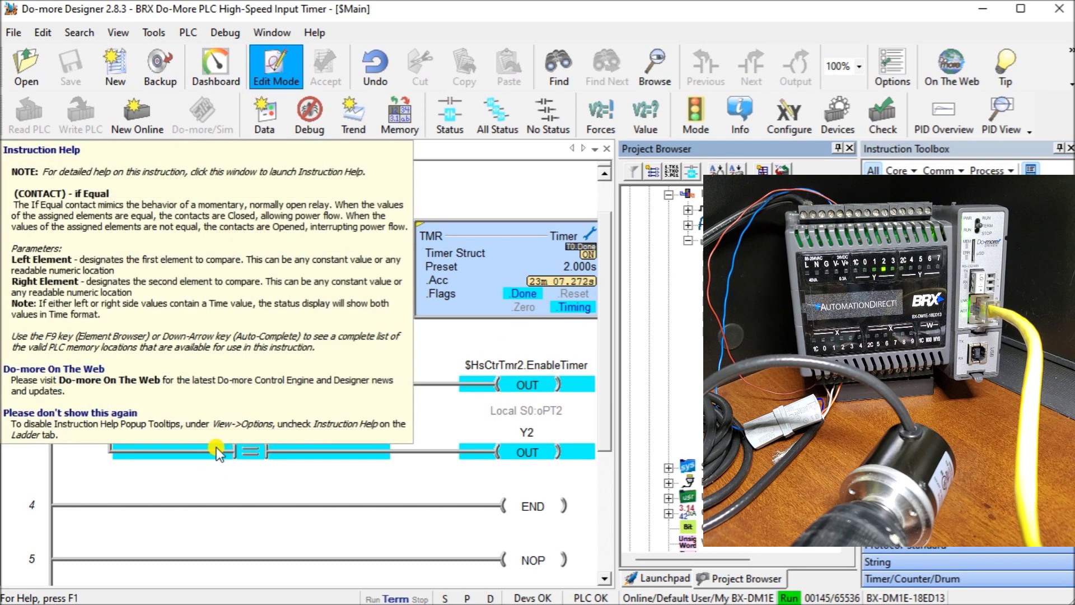
mouse_move(284, 473)
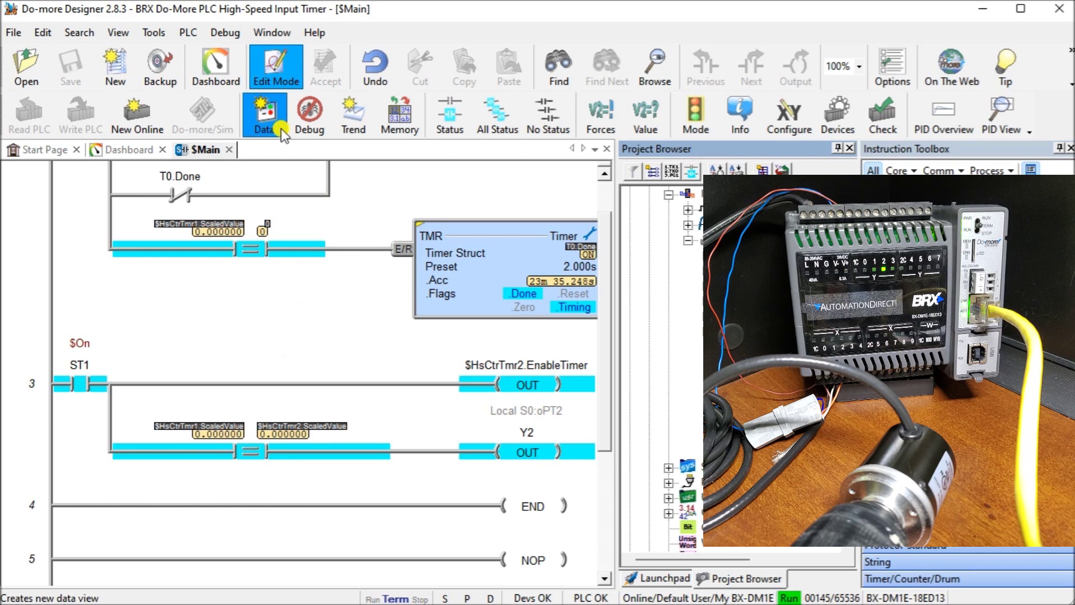
Step: Open the saved Data1.ddt data view through Debug > Data View > Open
left_click(218, 32)
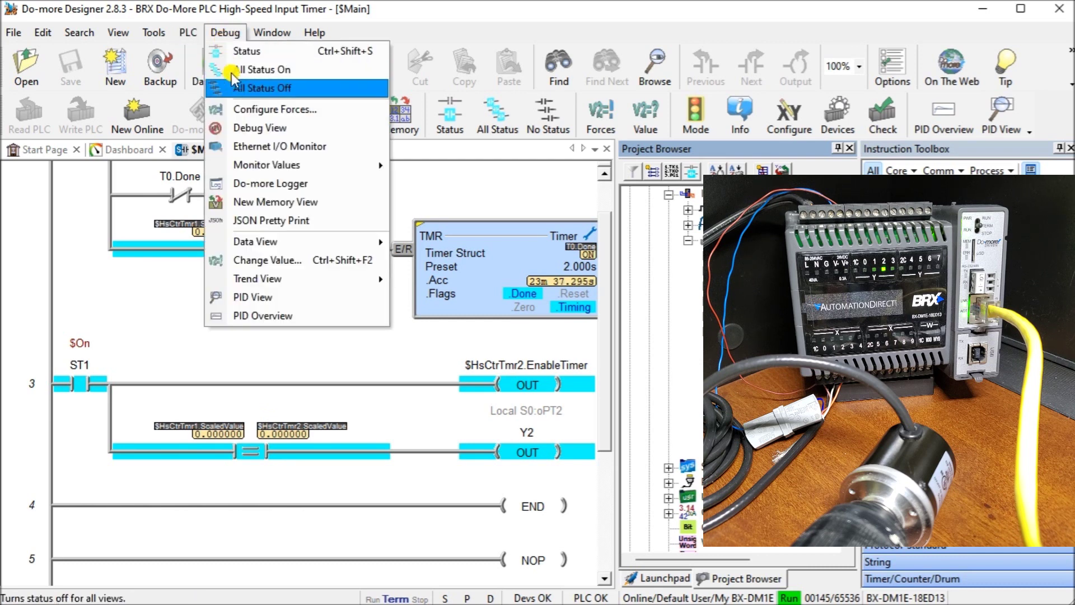
mouse_move(270, 241)
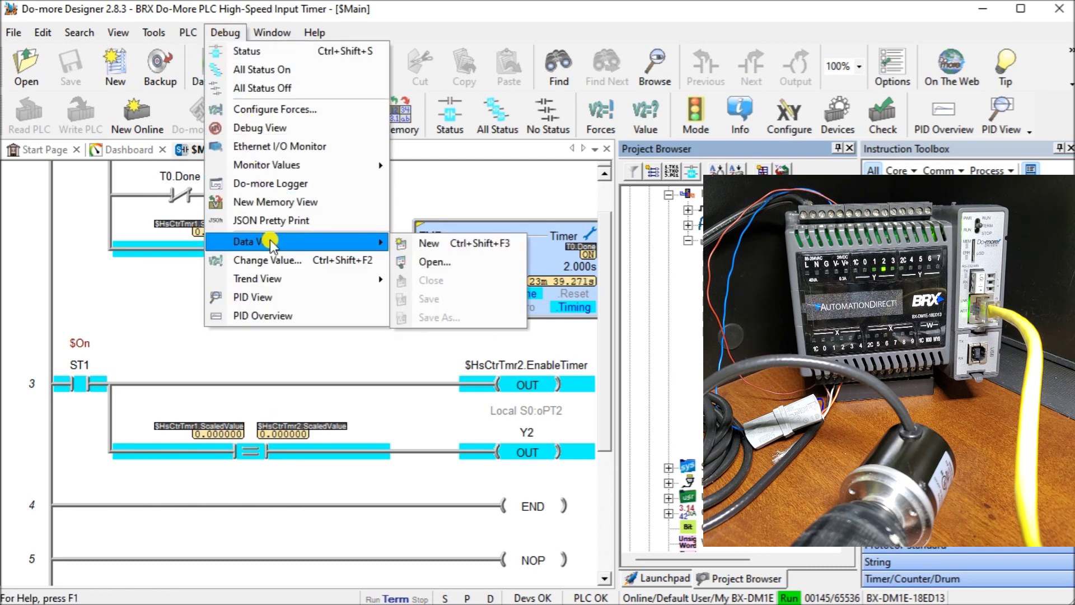
left_click(435, 261)
double_click(437, 249)
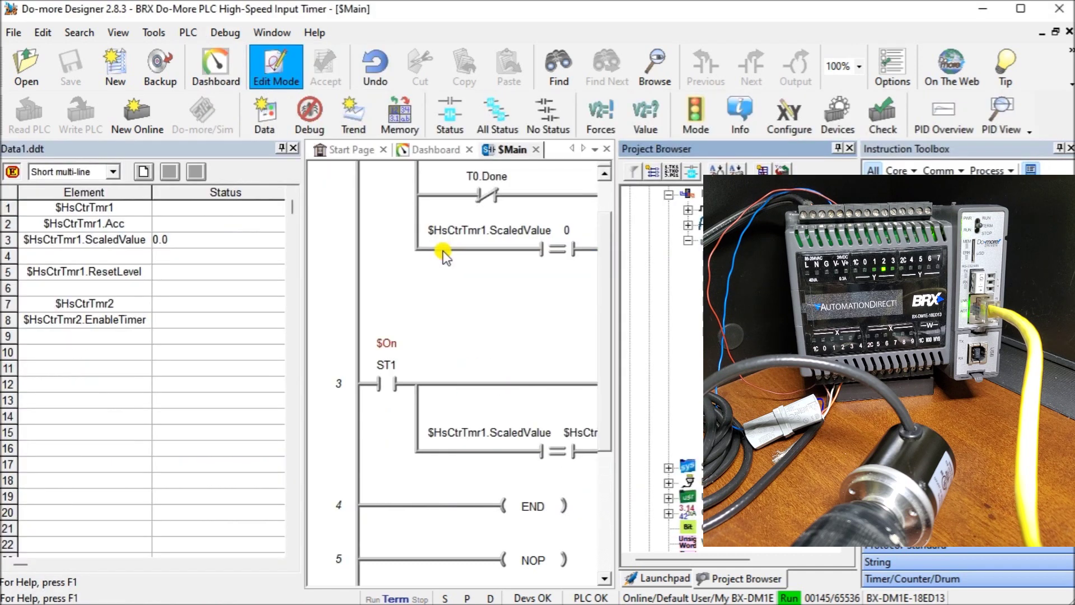